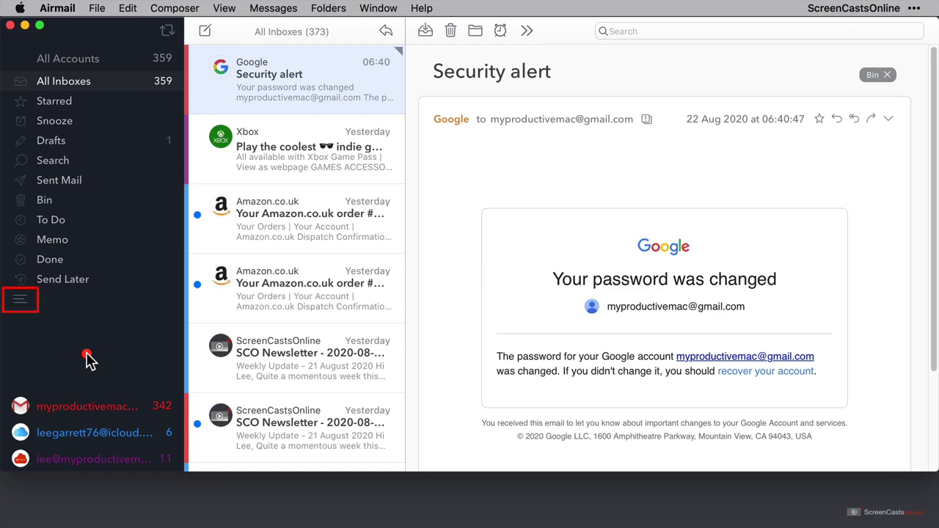
Turn on the Vips and Muted smart-folder sections in the sidebar.
click(21, 301)
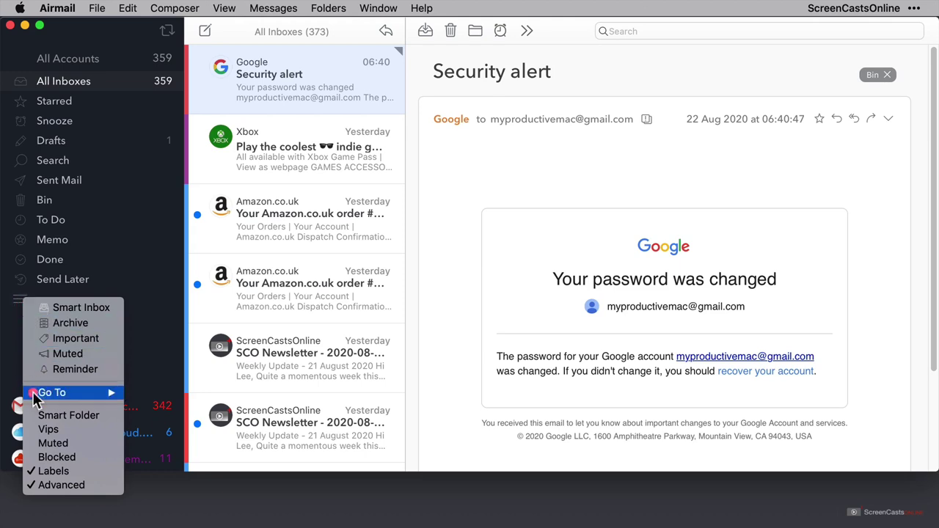
click(38, 429)
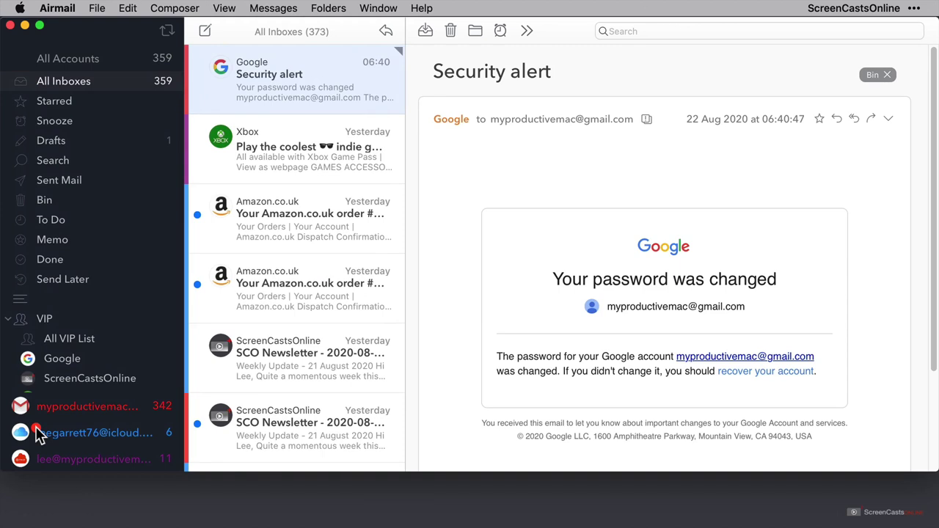
click(20, 301)
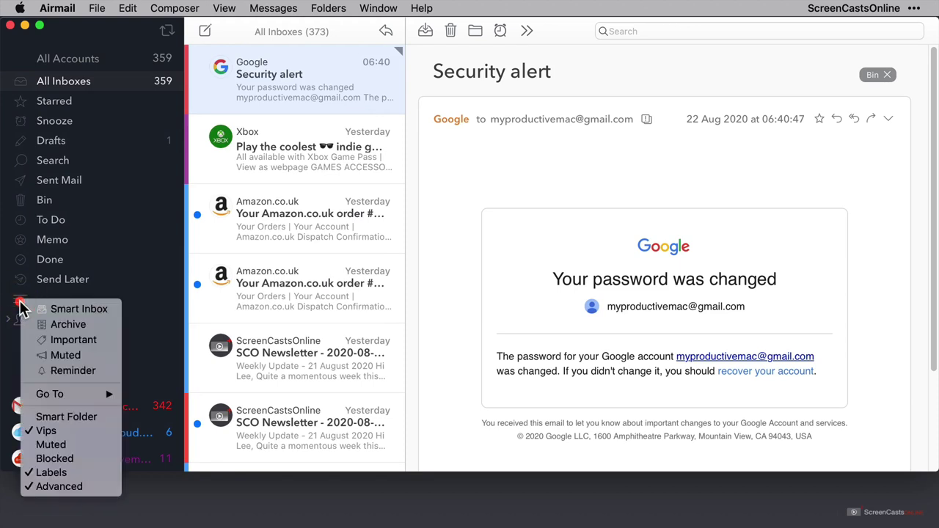
click(46, 443)
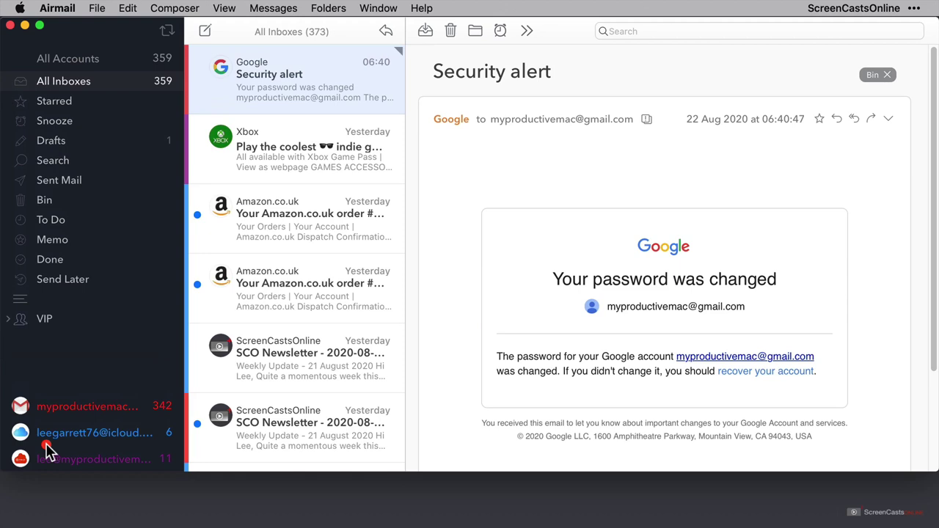
Browse the Go To account submenus, then list the Archive folder's 84 messages.
click(21, 300)
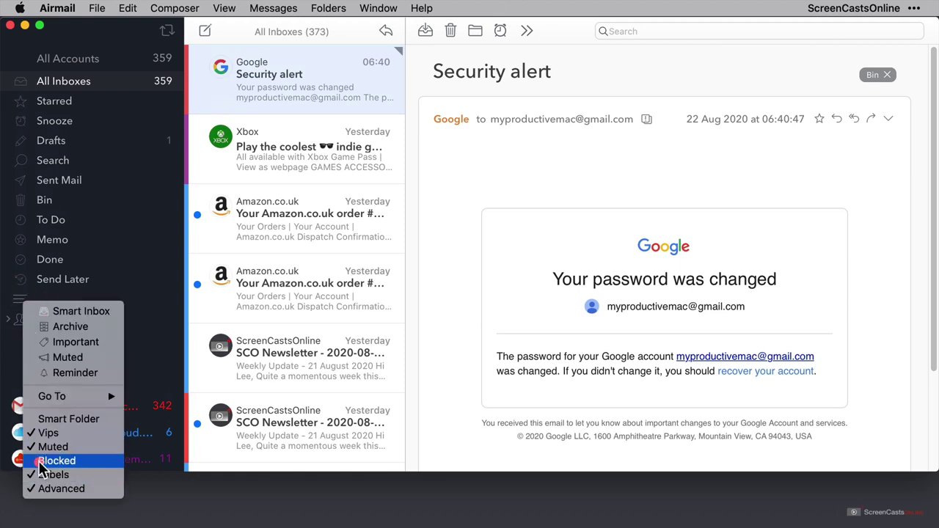
mouse_move(50, 397)
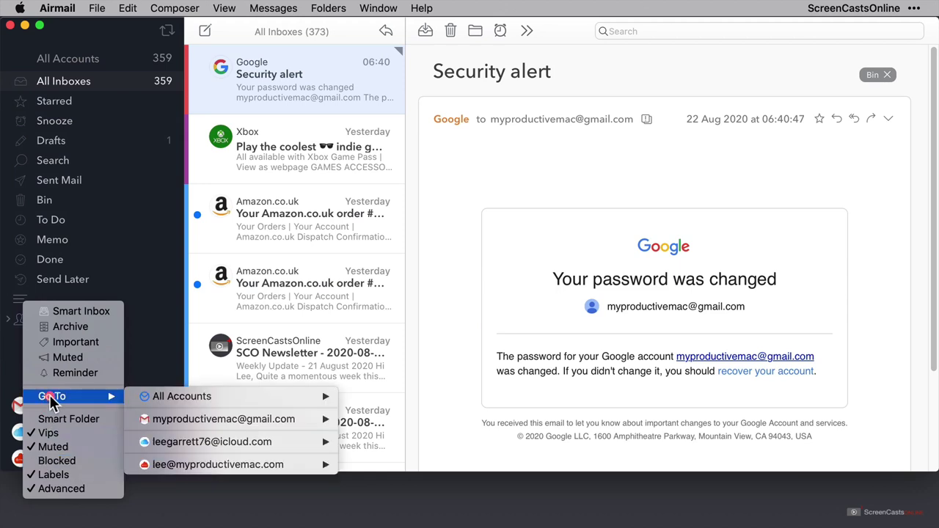
mouse_move(181, 420)
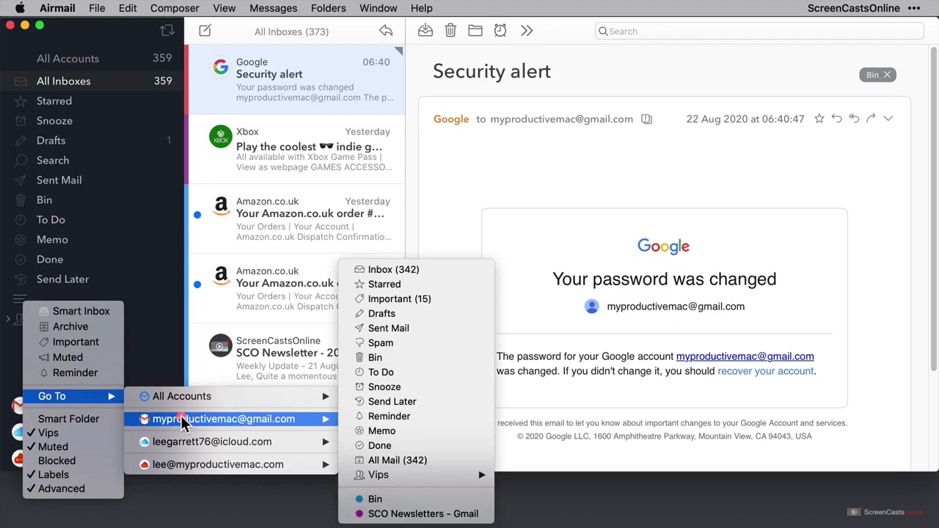
mouse_move(182, 437)
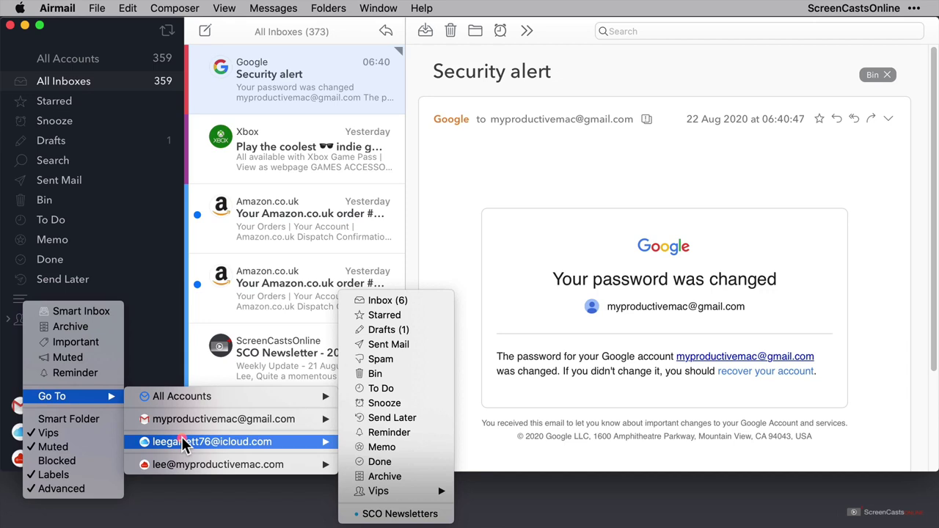
click(86, 394)
click(76, 374)
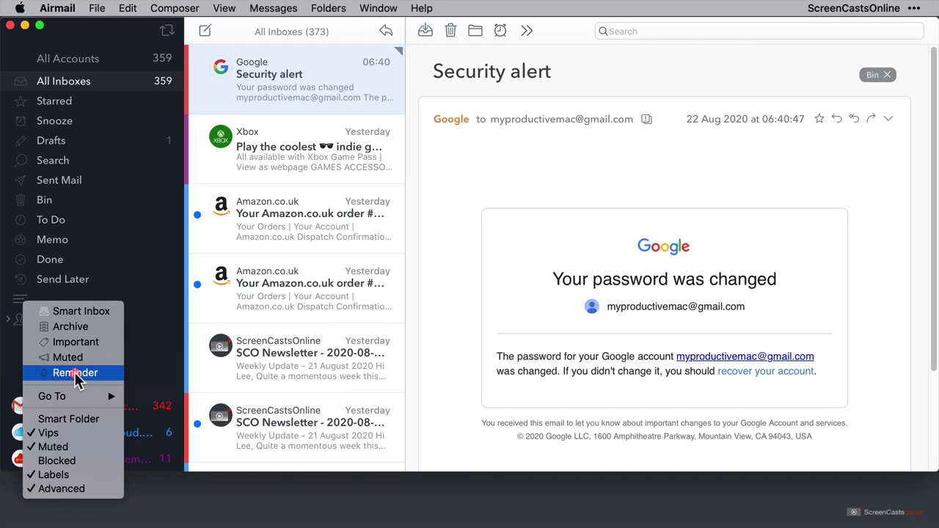
click(71, 330)
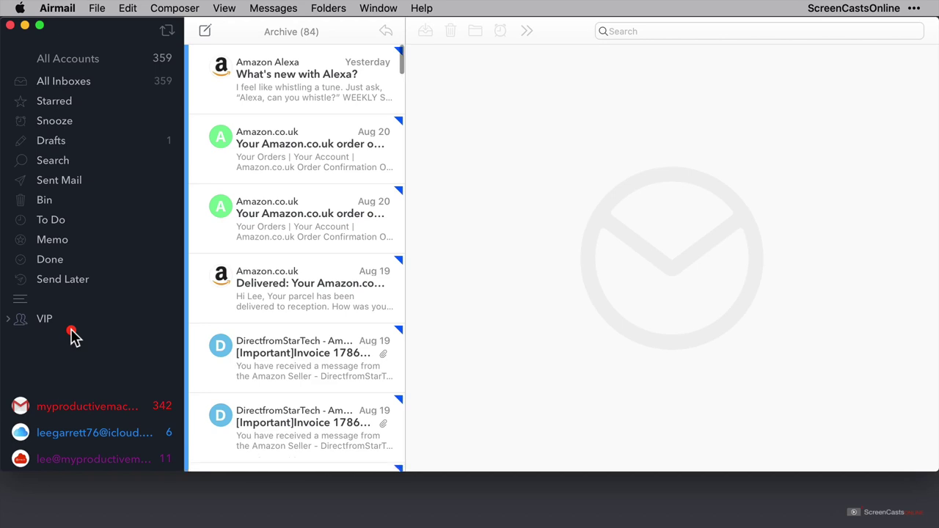
Preview the Smart Inbox, then return to All Inboxes with its 373 messages.
click(19, 299)
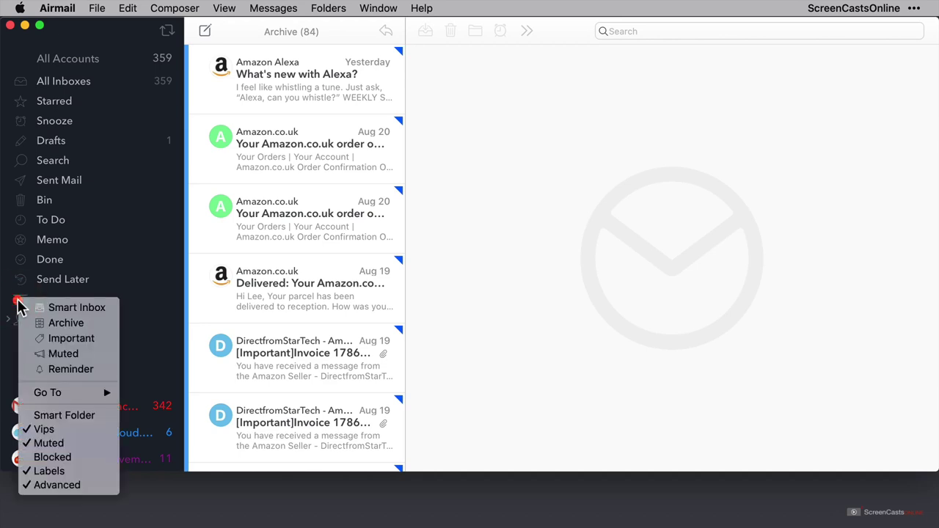
click(42, 311)
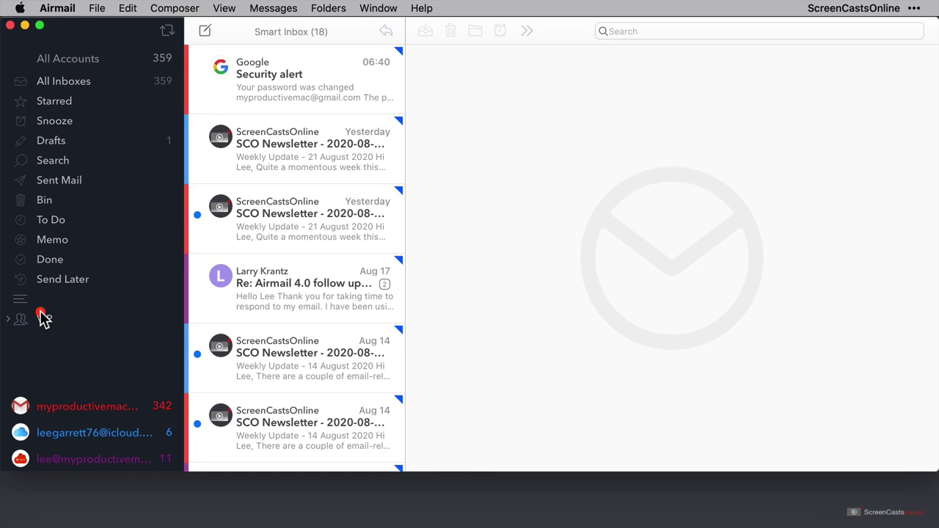
click(42, 317)
click(88, 66)
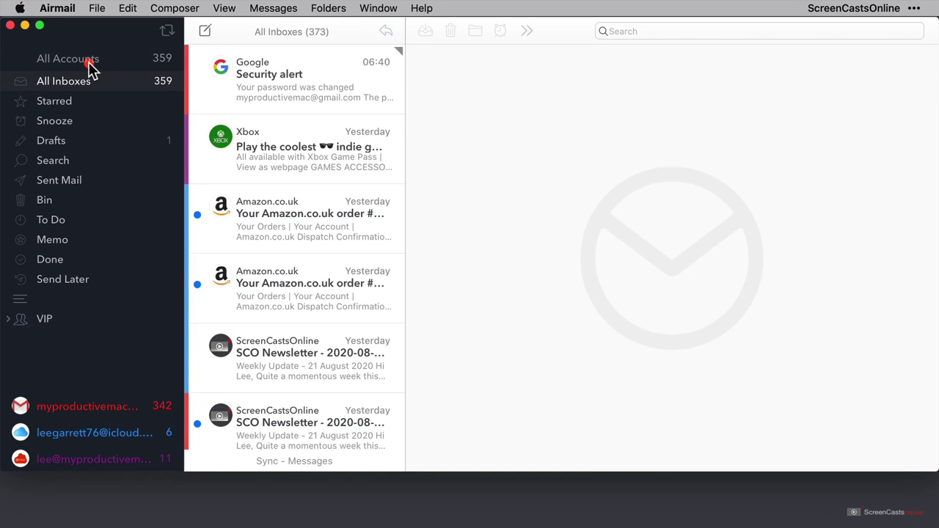
From the View menu, show accounts as icons and hide the folder list.
click(224, 10)
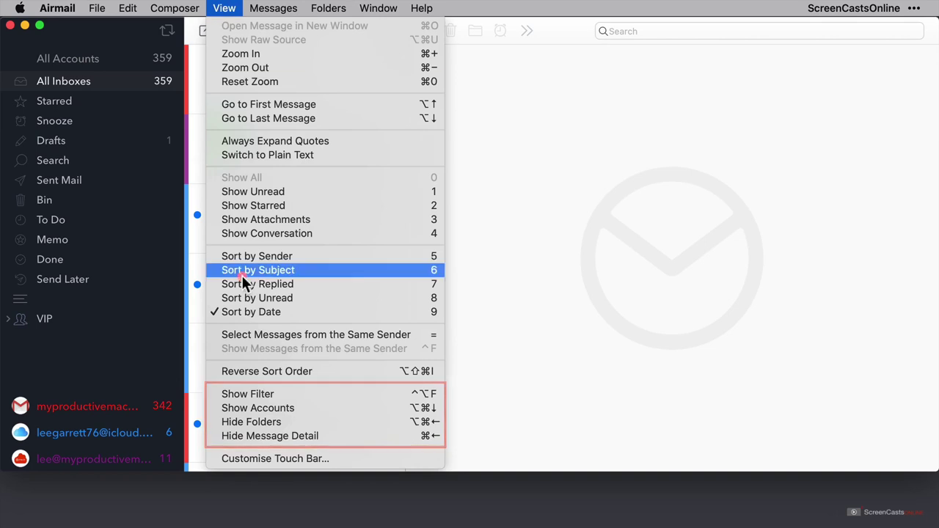
click(237, 411)
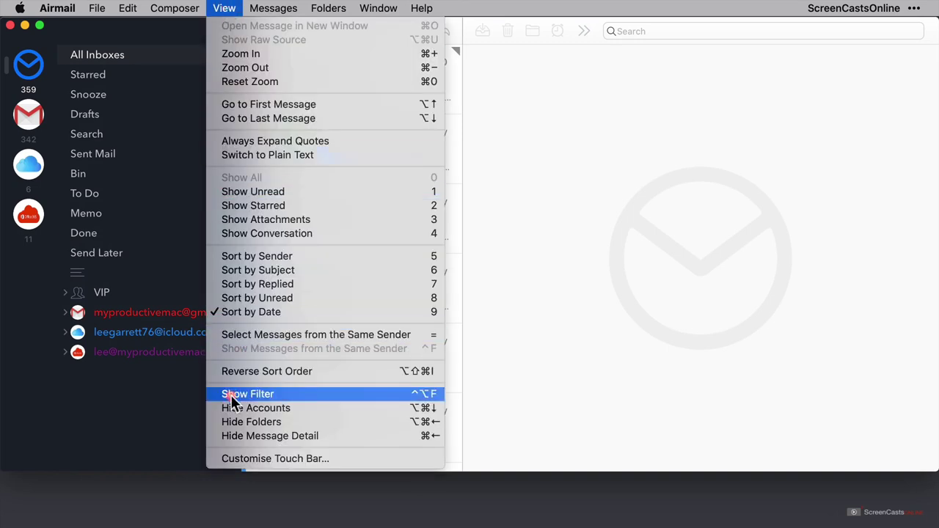
click(232, 422)
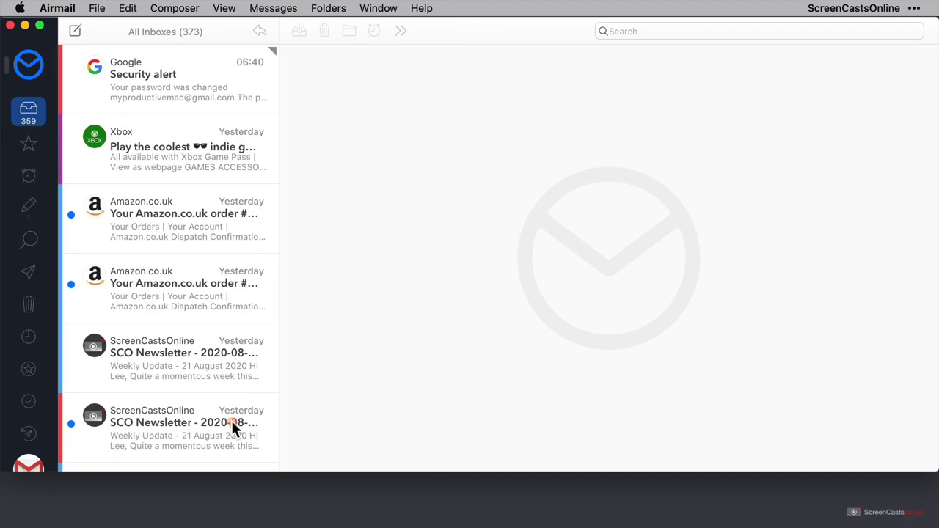
Check the Starred, Snoozed, Drafts and Search views, then list the Gmail inbox's 347 messages.
click(28, 147)
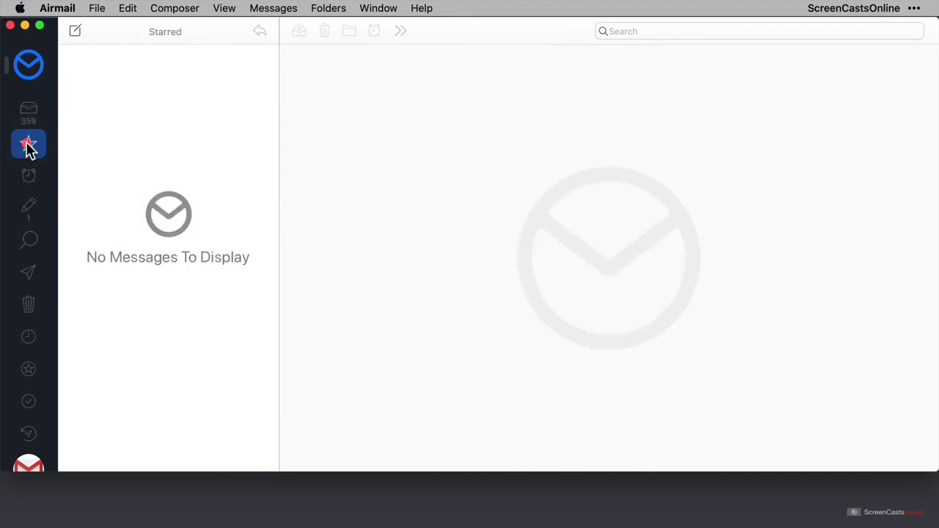
click(27, 176)
click(28, 209)
click(28, 245)
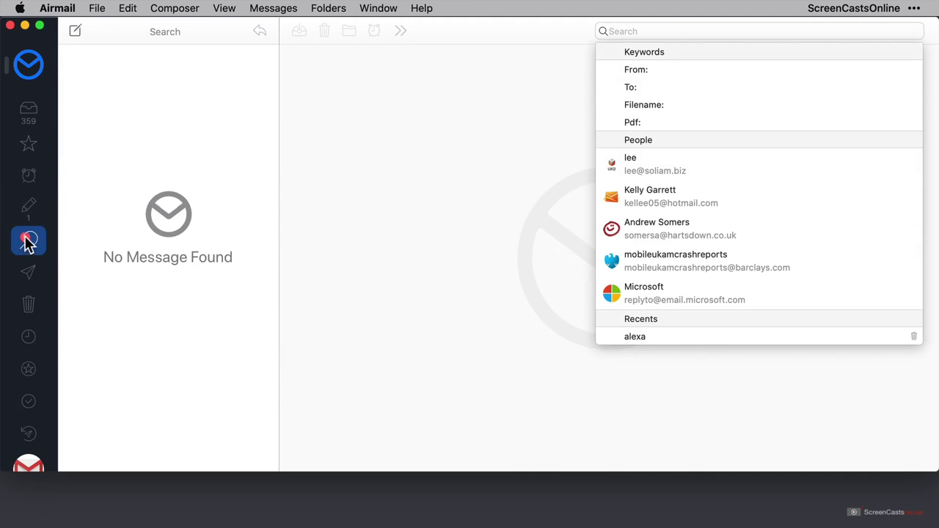
scroll(26, 246, down, 3)
scroll(25, 244, down, 2)
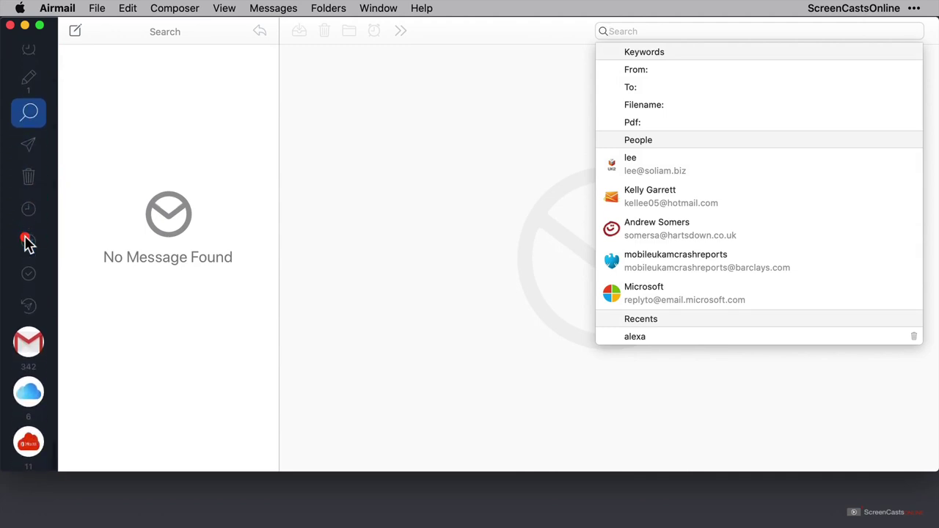
click(27, 343)
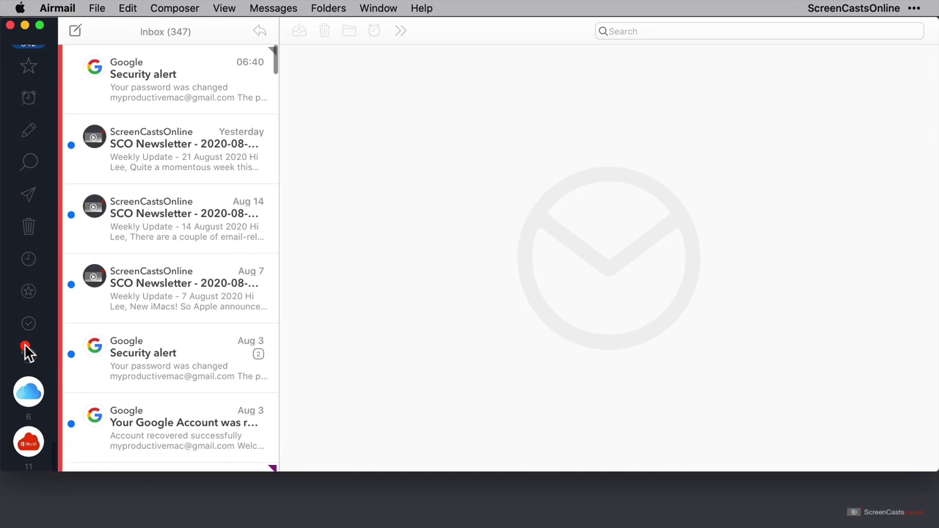
Show the Gmail account's folder list again from the View menu.
click(226, 8)
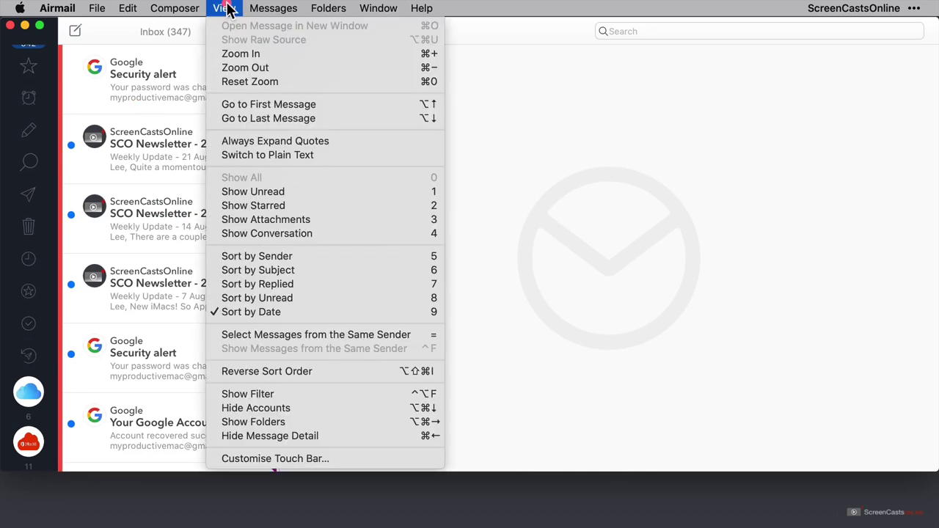
click(259, 435)
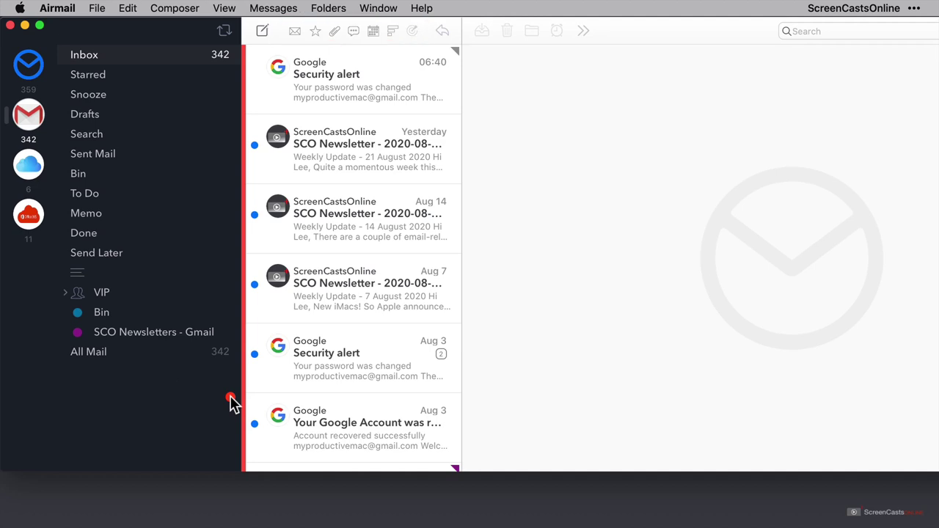
Filter the Gmail inbox to unread, star the Aug 14 SCO Newsletter, then filter by starred.
click(294, 32)
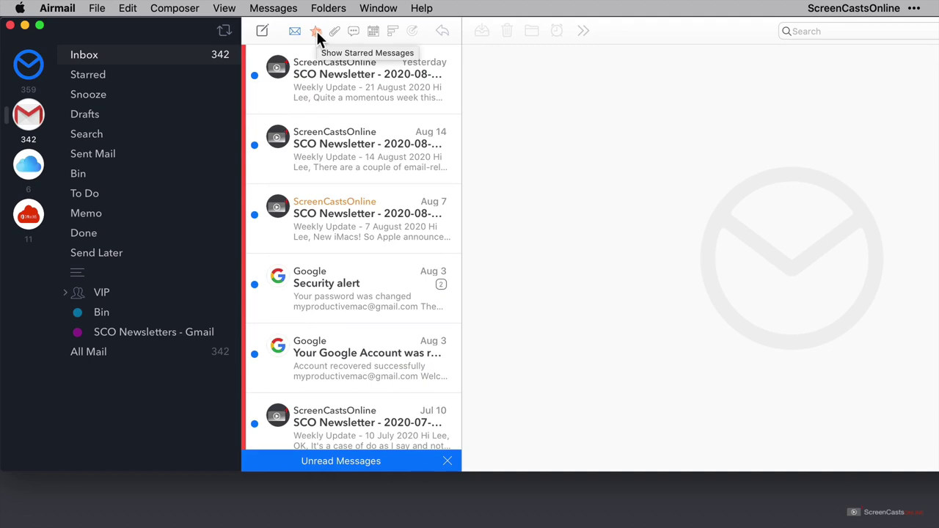
click(333, 139)
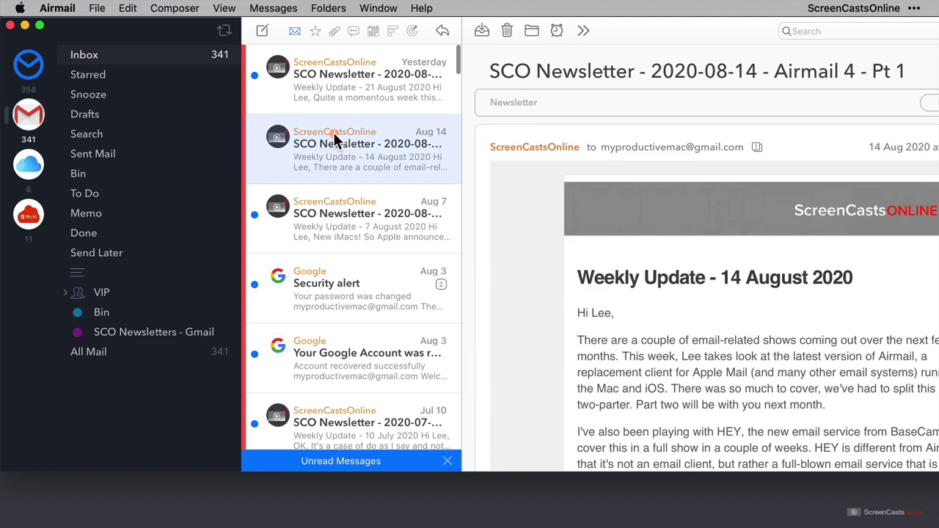
right_click(334, 139)
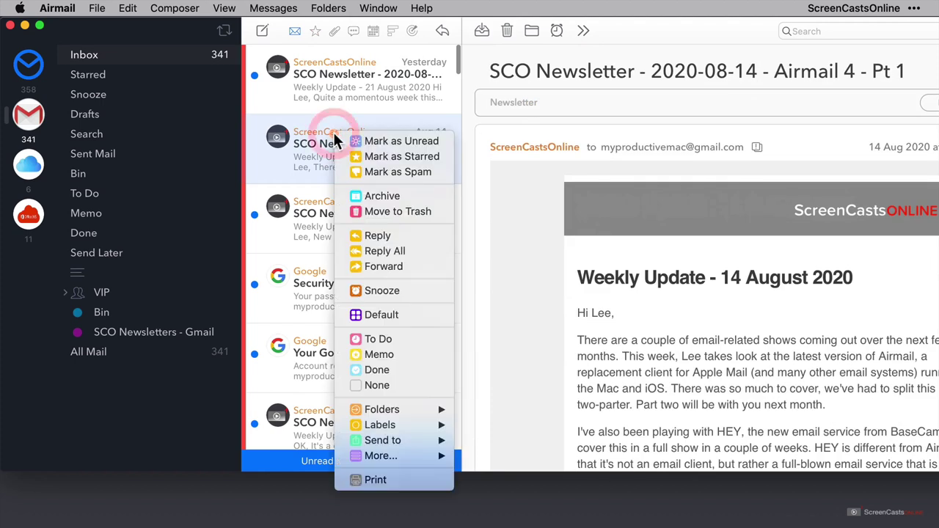
click(359, 157)
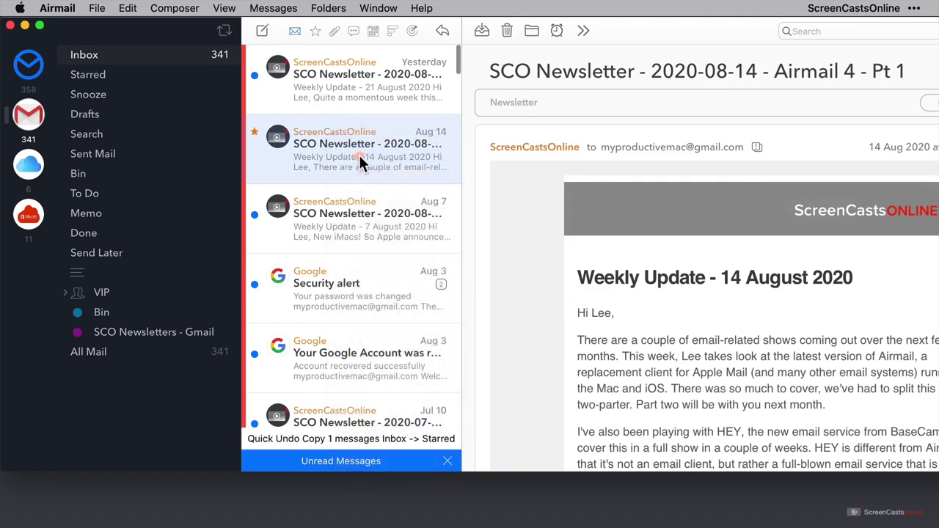
click(315, 32)
Apply the starred filter on the unread Gmail inbox, which then shows No Message Found.
click(315, 32)
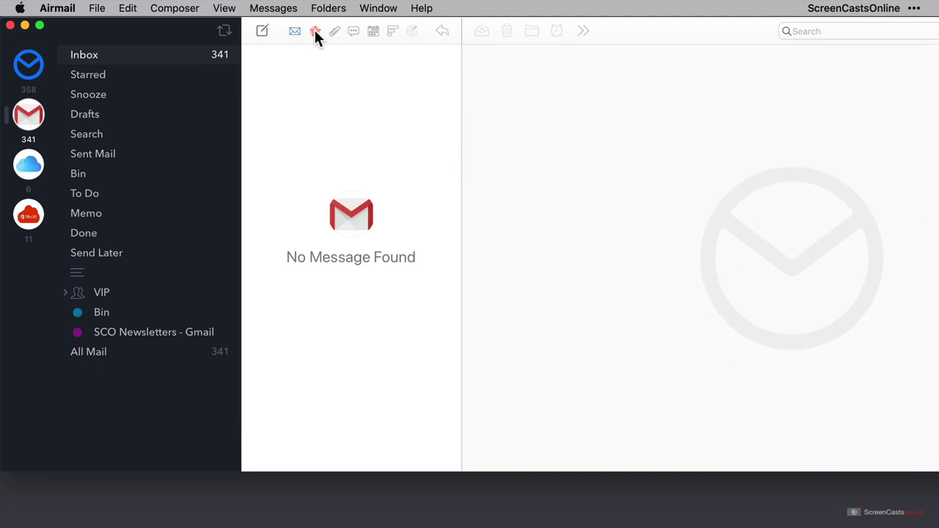